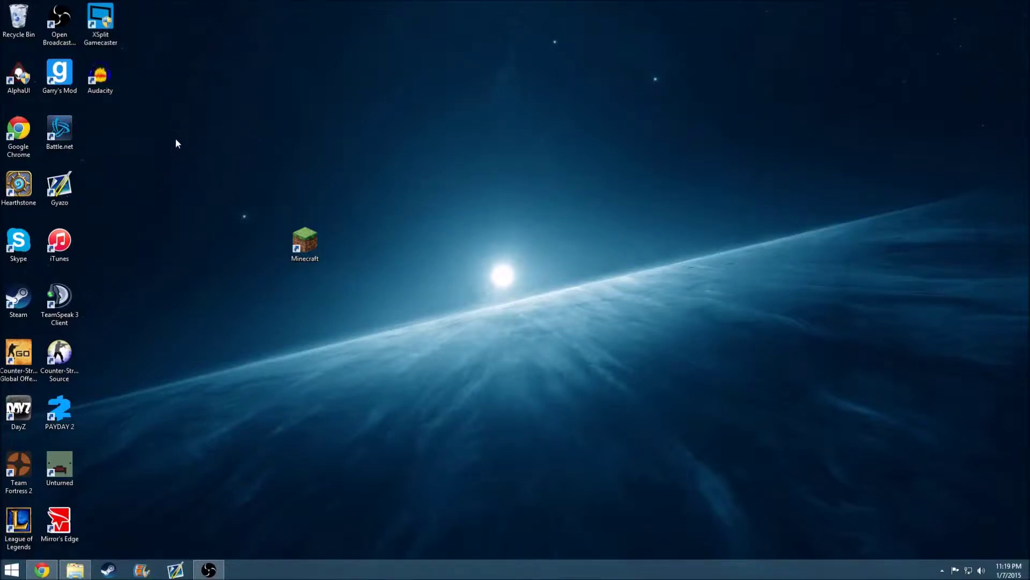
left_click_drag(176, 139, 697, 16)
mouse_move(201, 139)
left_mouse_down()
mouse_move(287, 261)
mouse_move(436, 364)
mouse_move(382, 340)
mouse_move(398, 339)
mouse_move(368, 340)
mouse_move(198, 117)
mouse_move(199, 156)
mouse_move(213, 159)
mouse_move(198, 157)
mouse_move(207, 157)
left_mouse_up()
left_click(249, 202)
left_click_drag(221, 147, 375, 347)
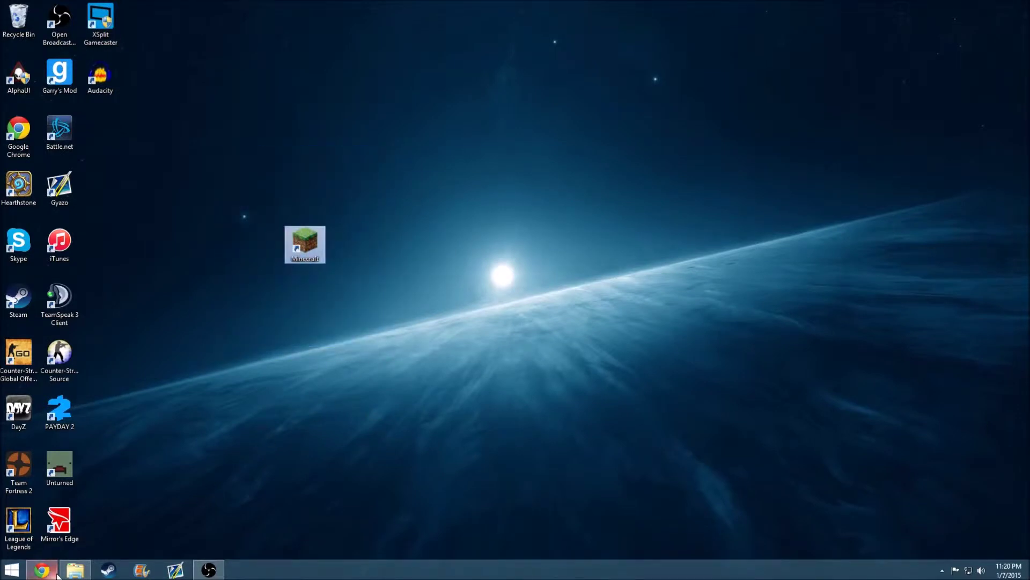
left_click(382, 193)
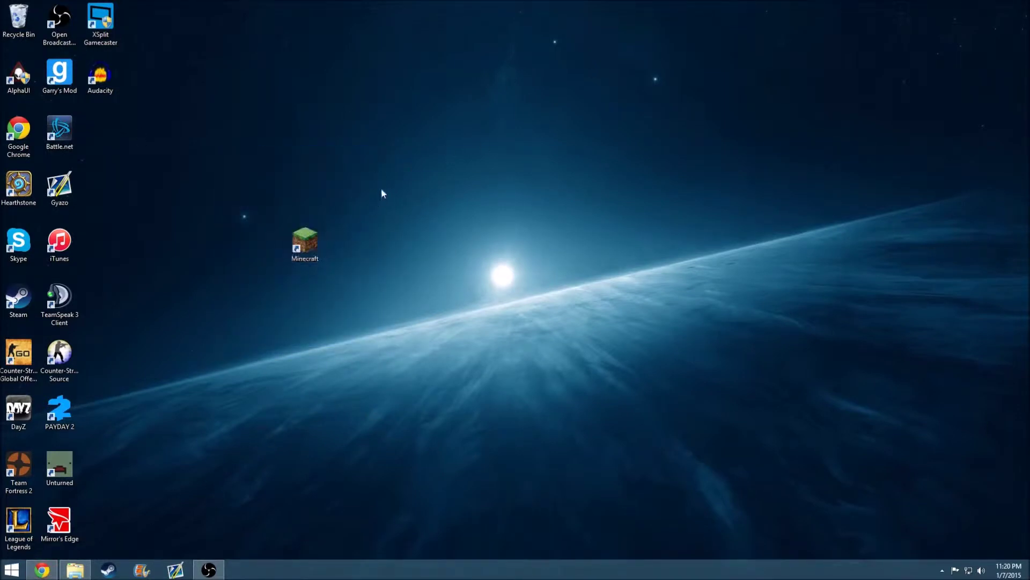
left_click_drag(407, 178, 208, 320)
Switch to Chrome and view the OptiFine downloads page and the Java SE Development Kit 8 downloads page.
left_click(42, 570)
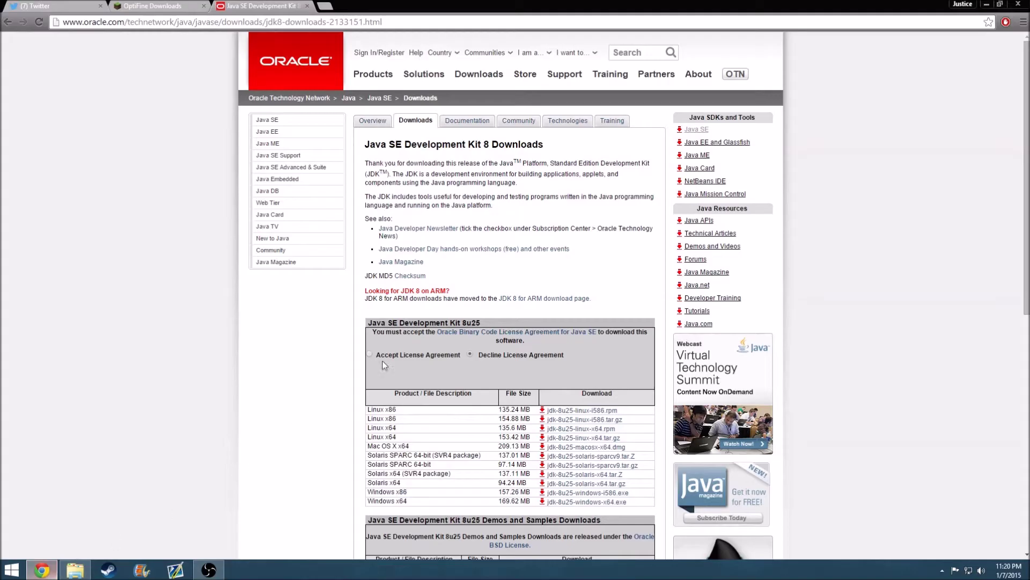
left_click(150, 5)
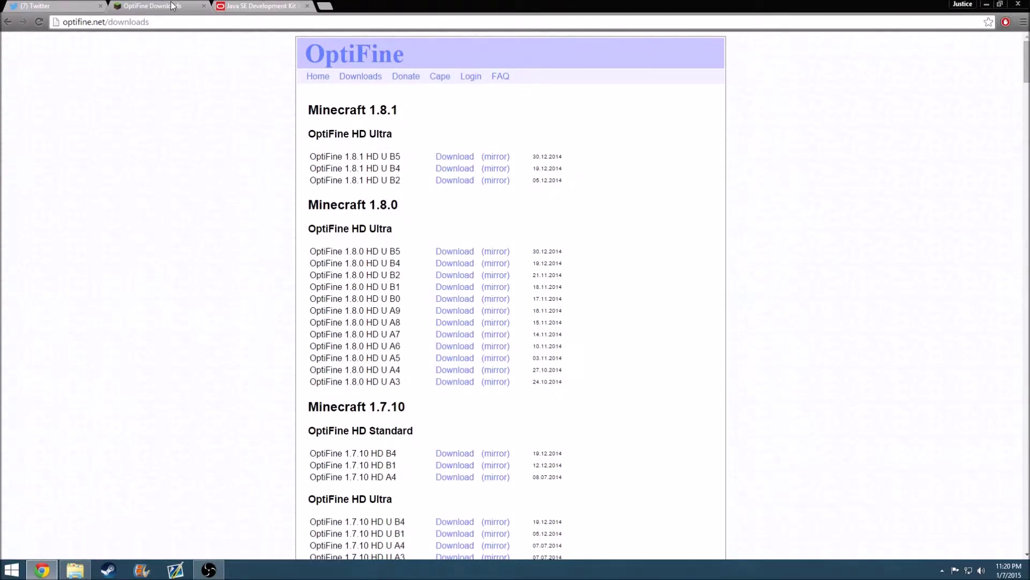
left_click(264, 6)
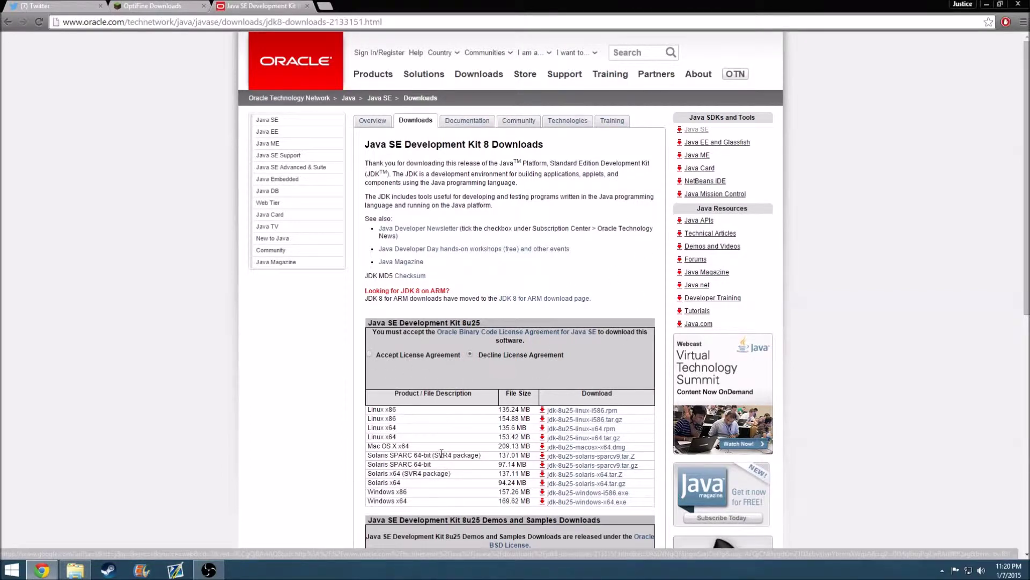
Download OptiFine_1.8.1_HD_U_B5.jar from the OptiFine site, keep the file, and open it to start the installer.
left_click(164, 5)
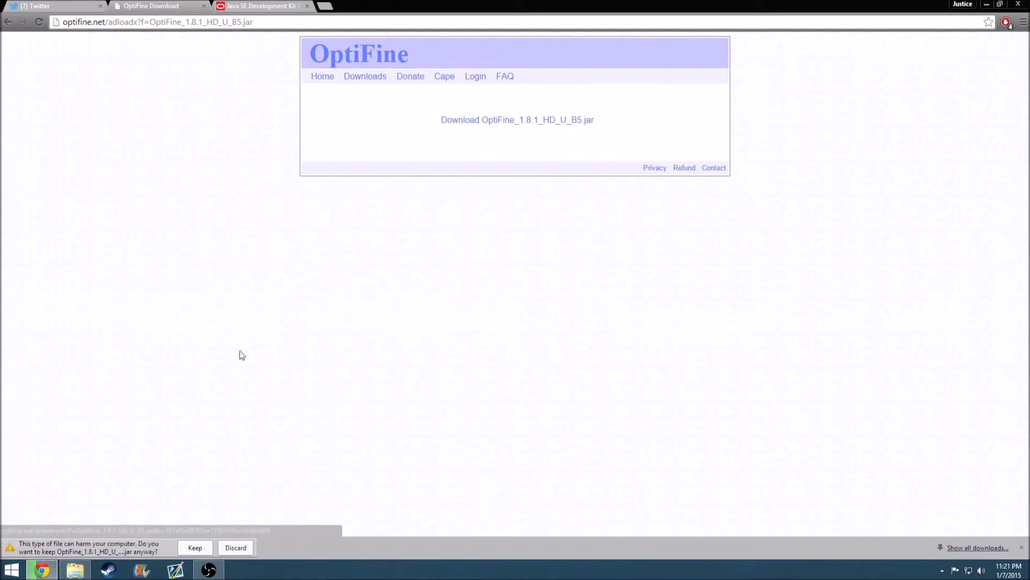
left_click(188, 549)
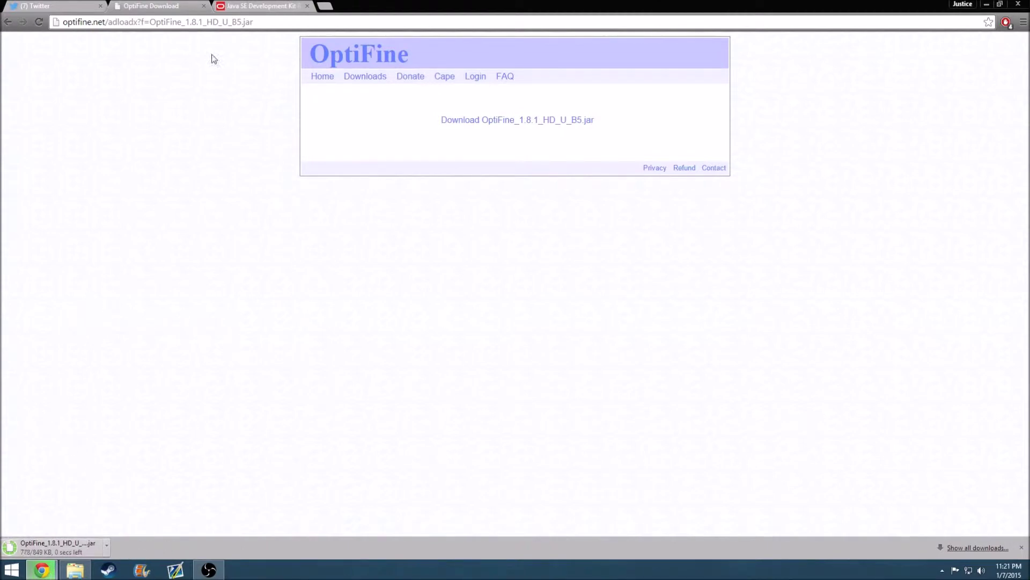
left_click(260, 5)
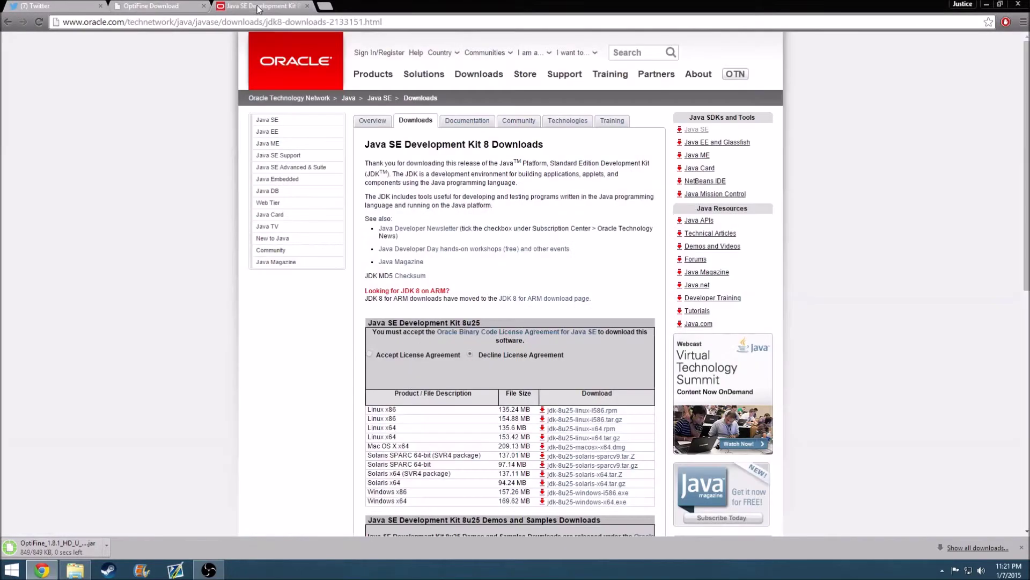
left_click(171, 5)
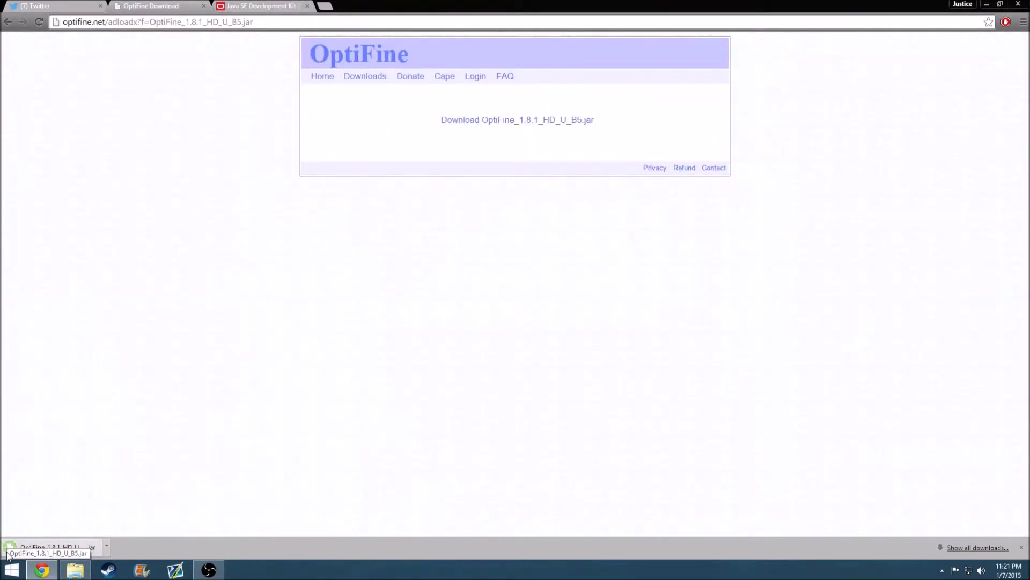
left_click(108, 543)
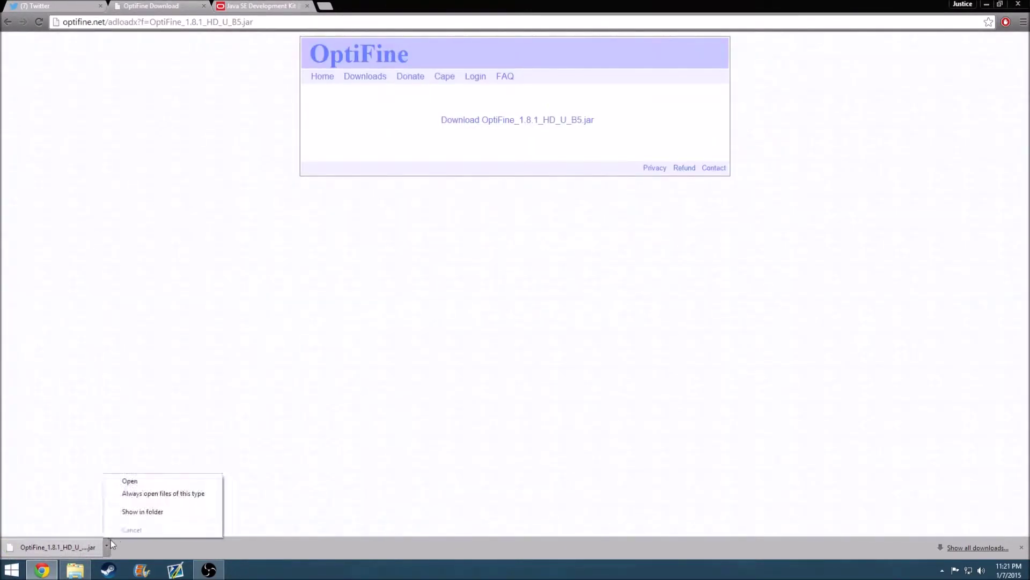
left_click(130, 481)
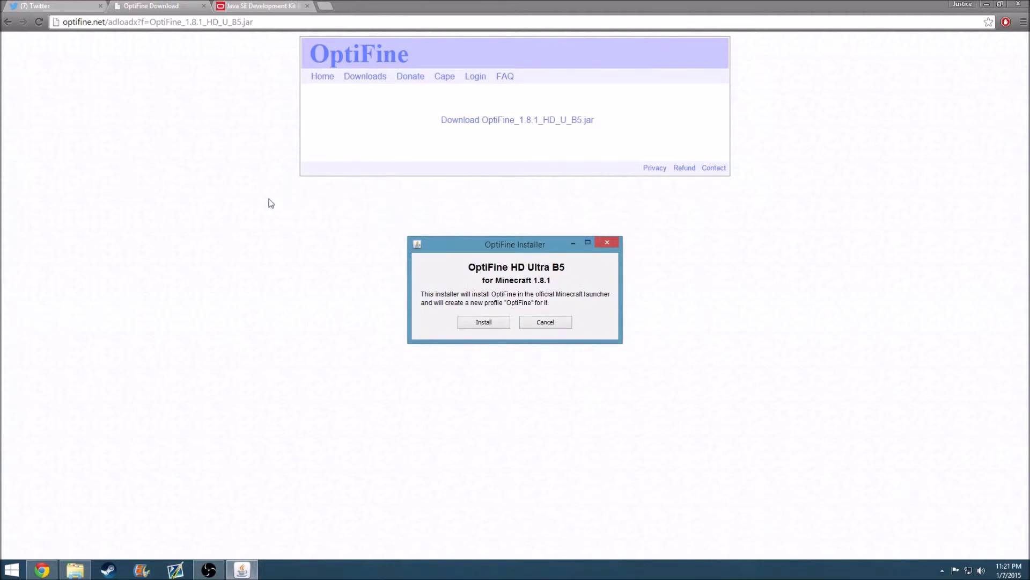
left_click(269, 7)
left_click(171, 6)
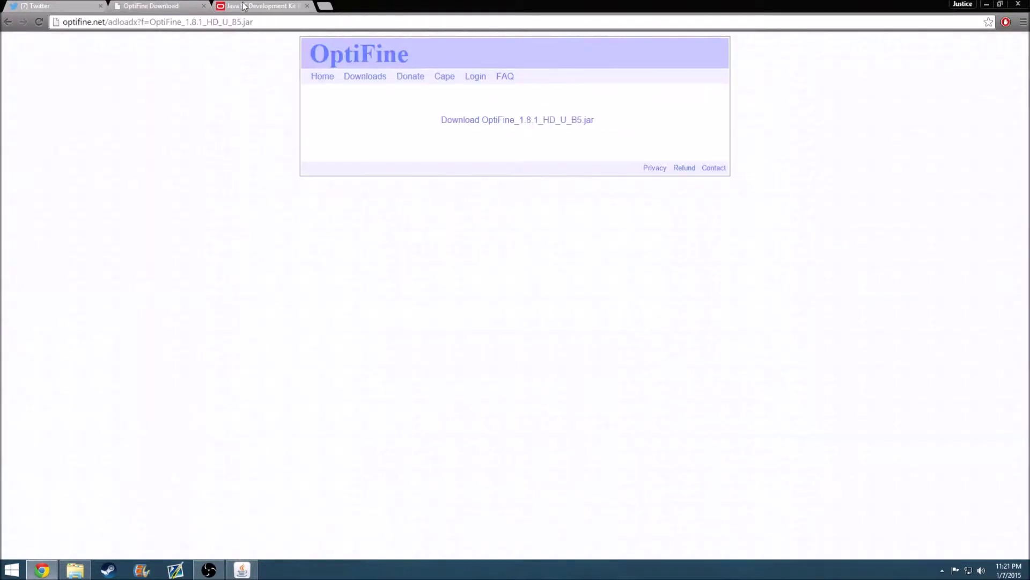
left_click(246, 7)
left_click(168, 5)
left_click(248, 567)
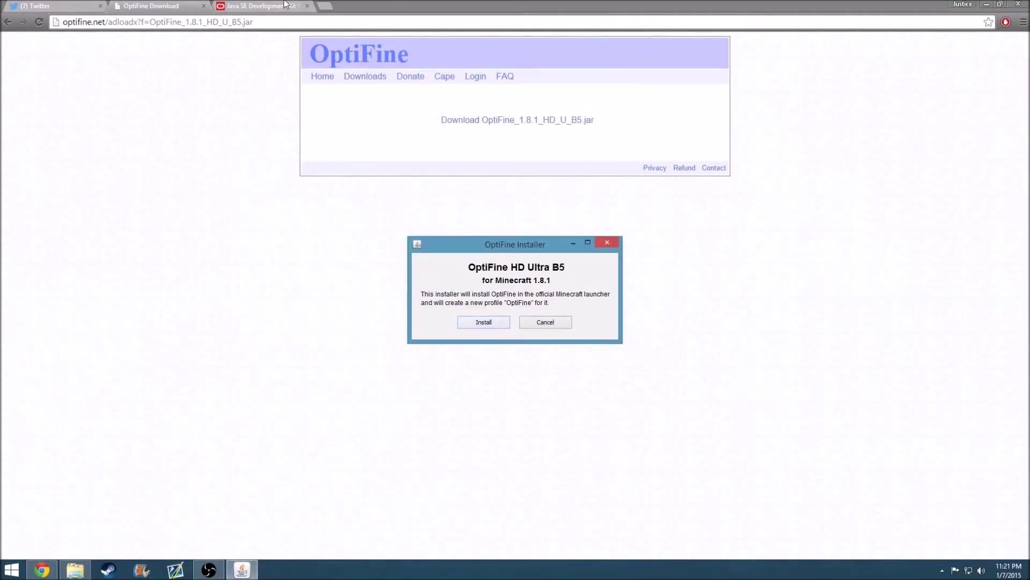
left_click(265, 7)
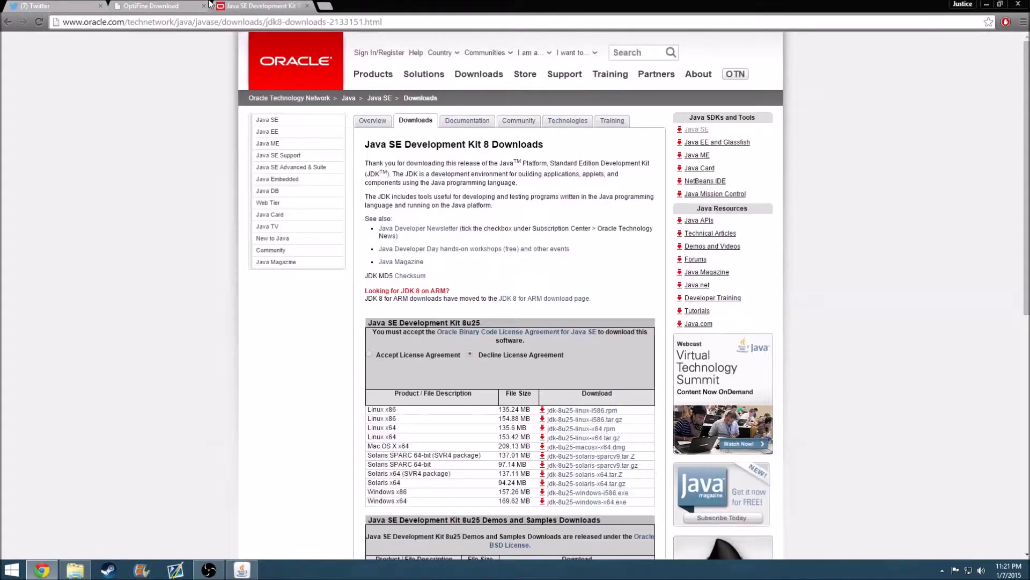
left_click(173, 7)
left_click(242, 569)
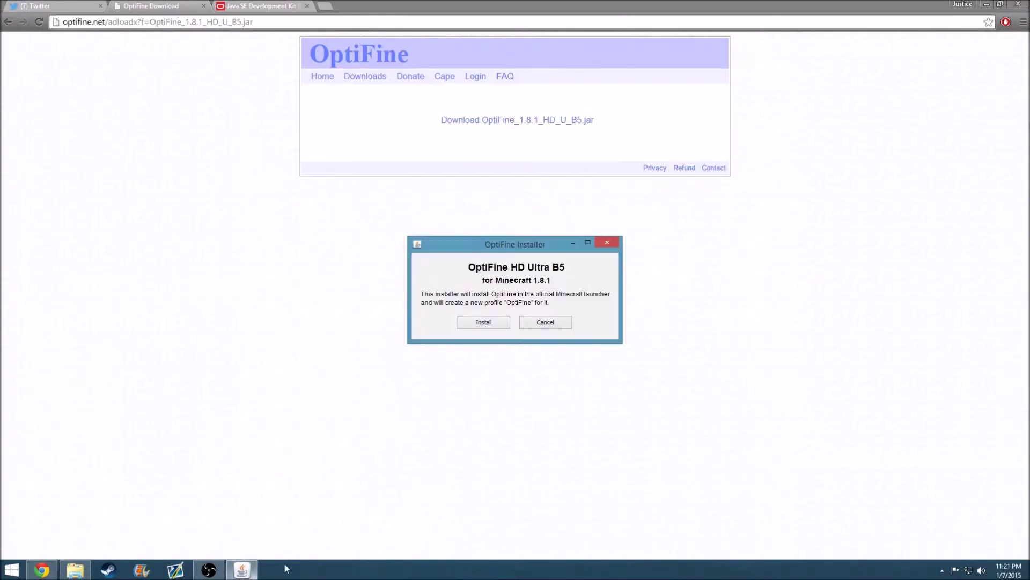
left_click(469, 226)
key("ctrl+a")
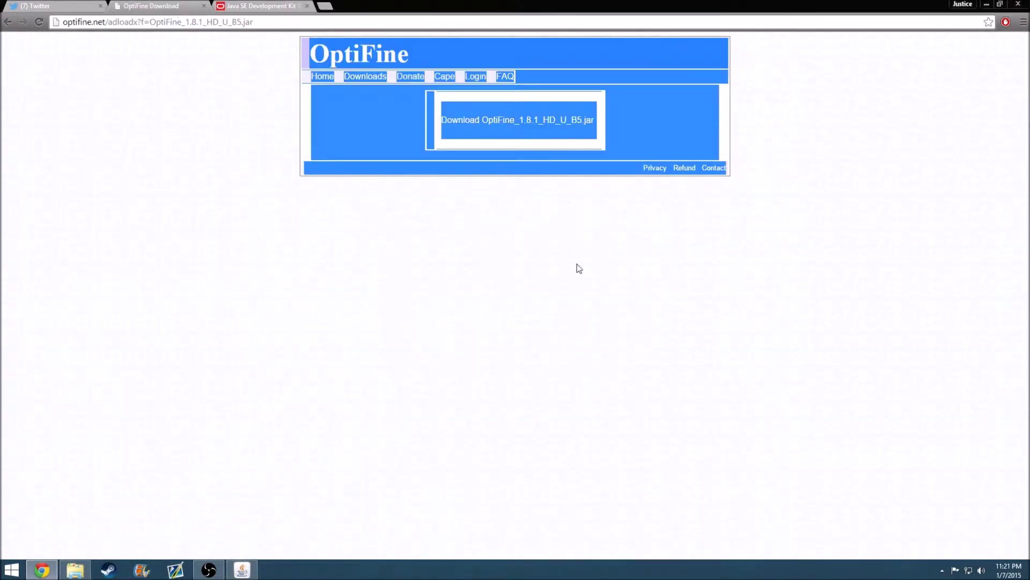
Return to the OptiFine installer, install OptiFine HD Ultra B5 for Minecraft 1.8.1, and minimise the browser.
left_click(242, 569)
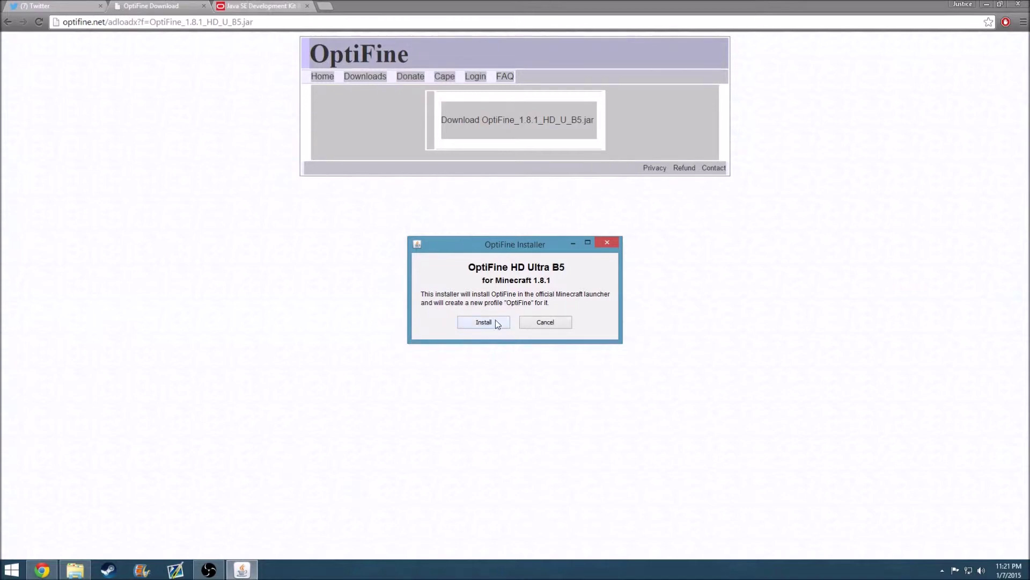
left_click(482, 322)
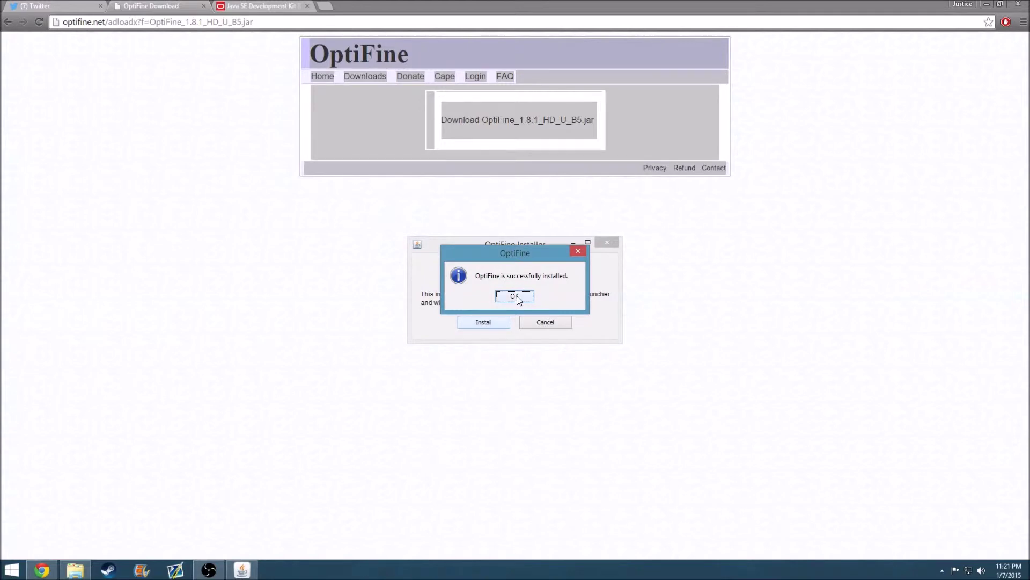
left_click(516, 296)
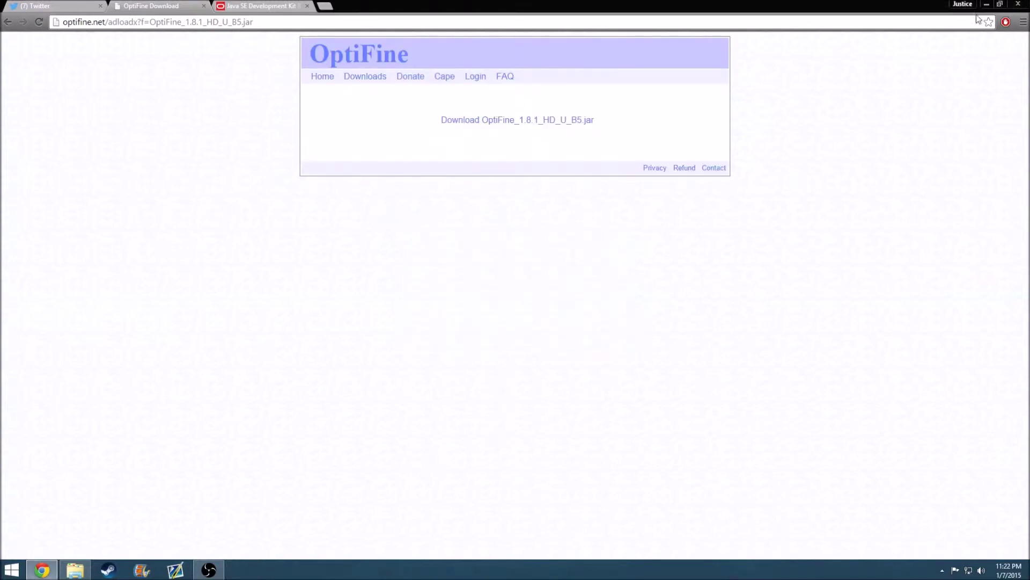
left_click(992, 3)
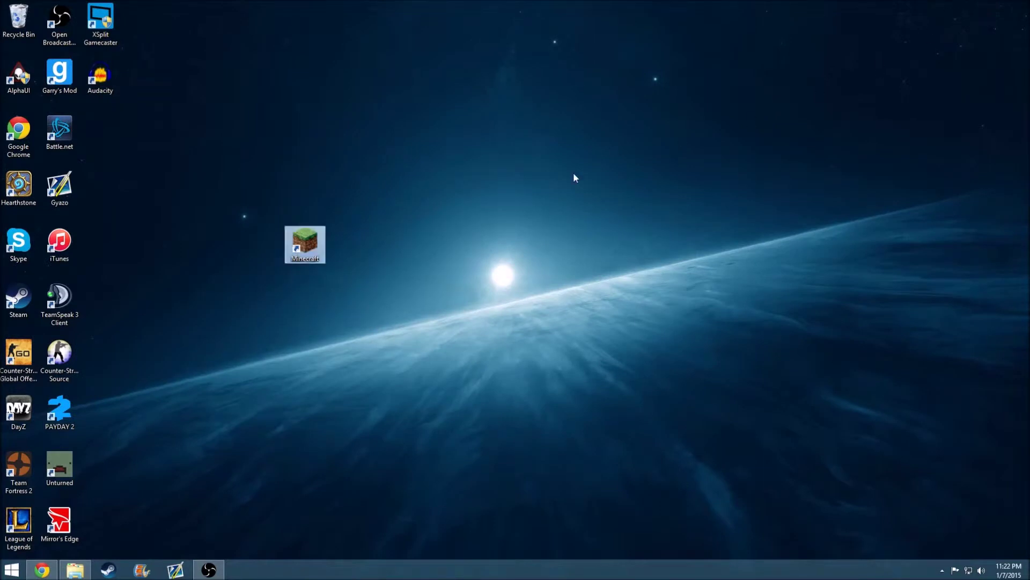
Open the Minecraft launcher and save the Mactube profile with its version set to release 1.8.1-OptiFine_HD_U_B5.
left_click(208, 217)
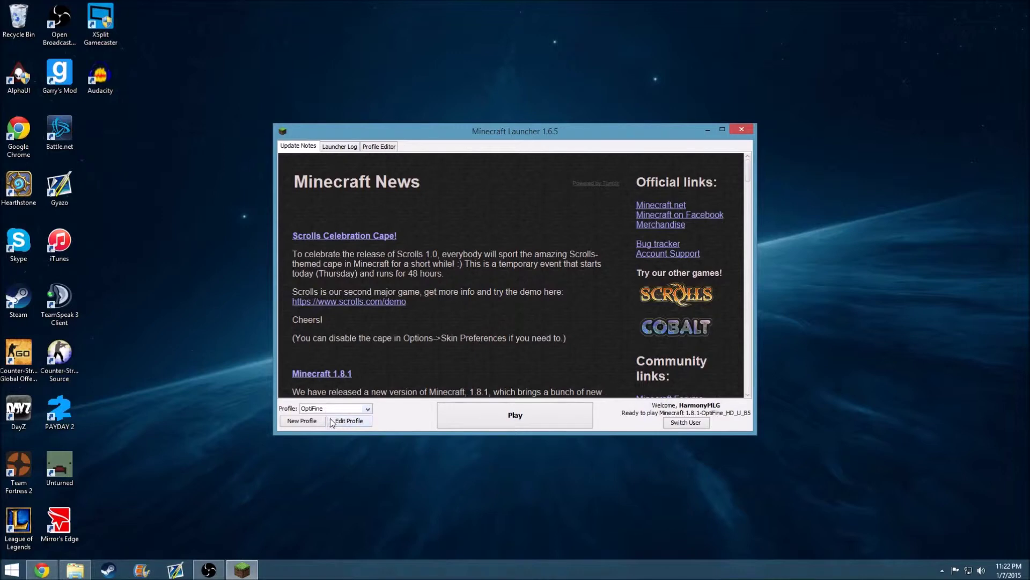
left_click(334, 410)
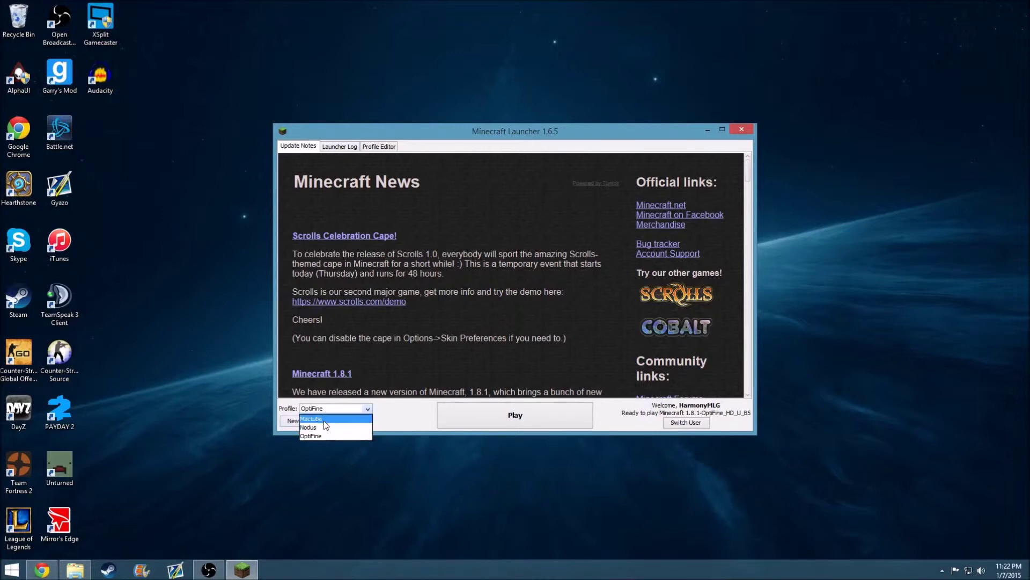
left_click(322, 419)
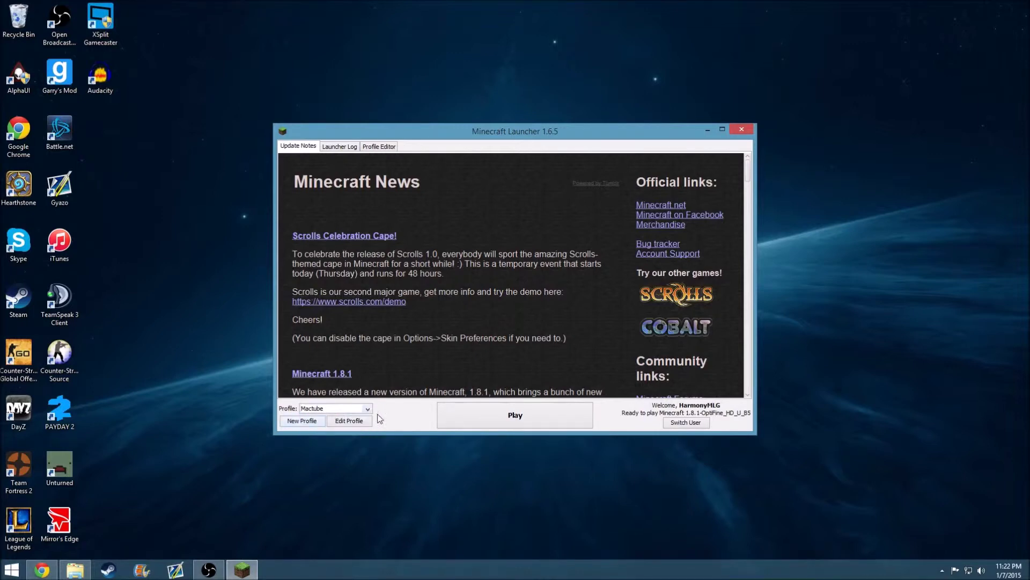
left_click(341, 421)
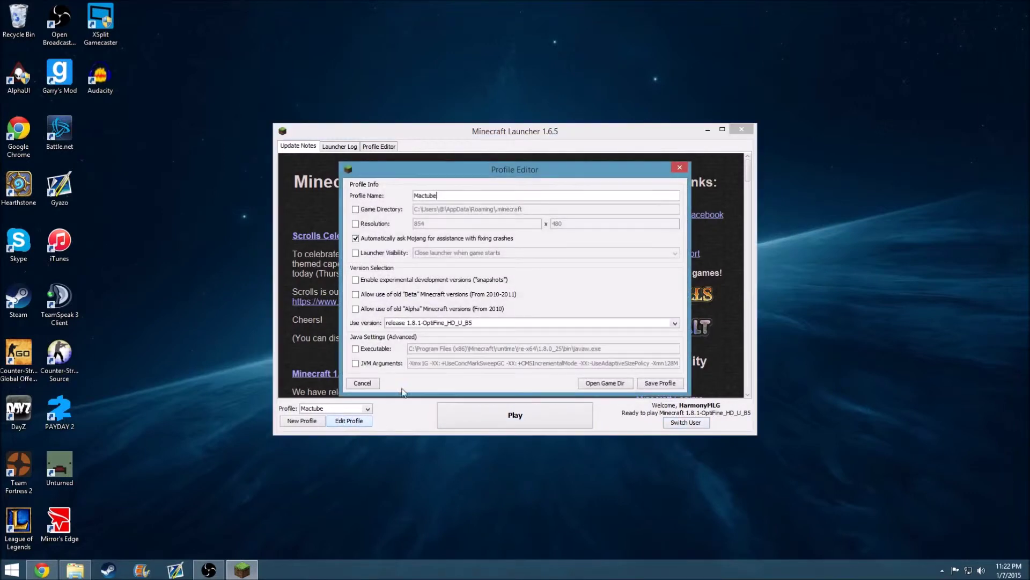
left_click(439, 323)
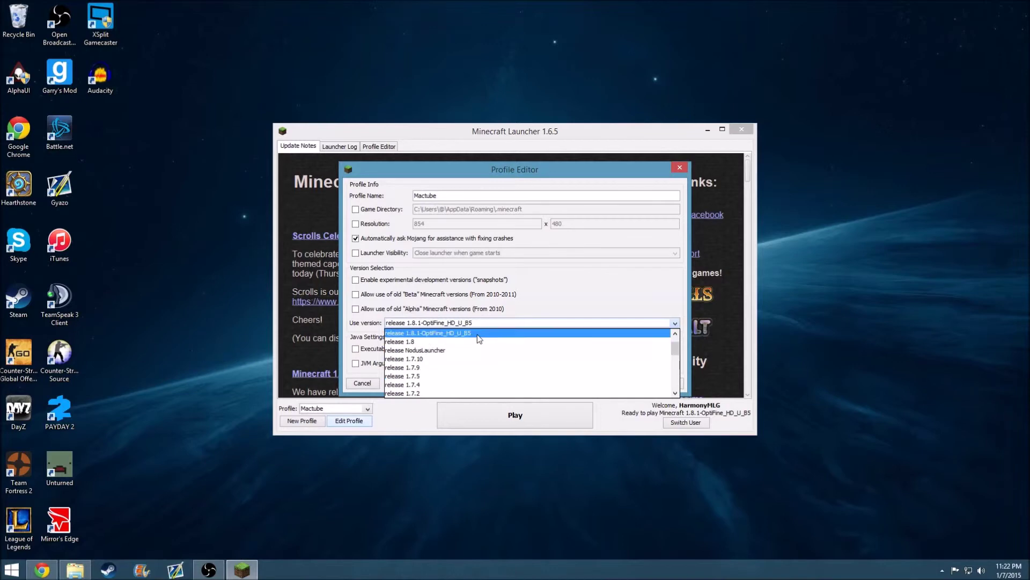
left_click(594, 333)
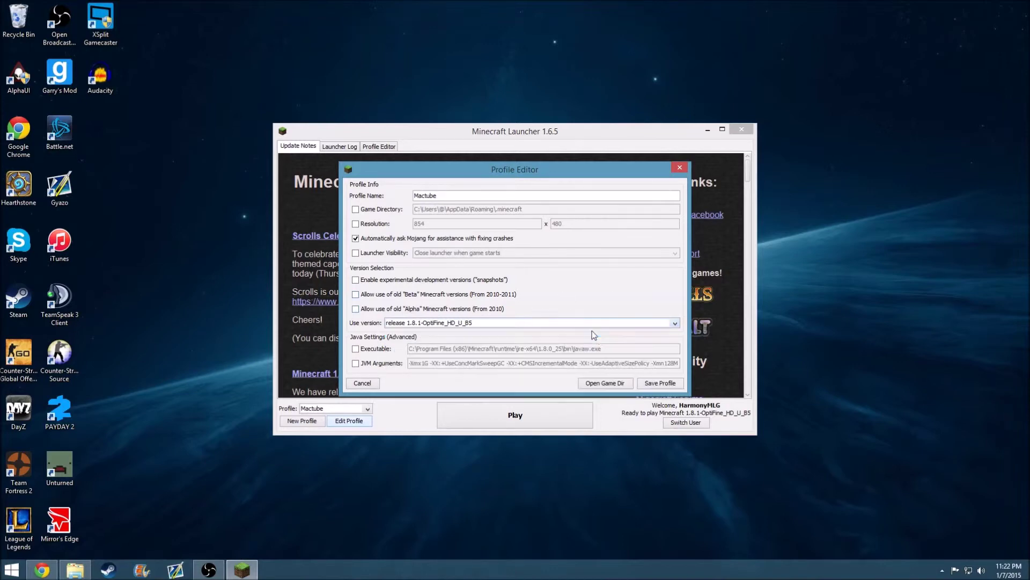
left_click(651, 382)
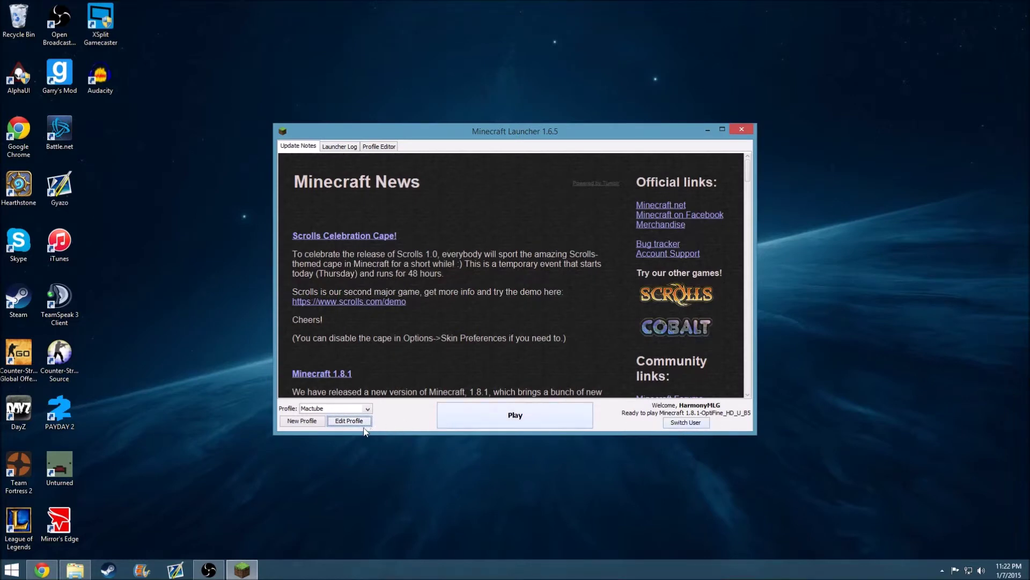
Select the OptiFine profile in the launcher, start the game with it, and maximise the game window.
left_click(312, 410)
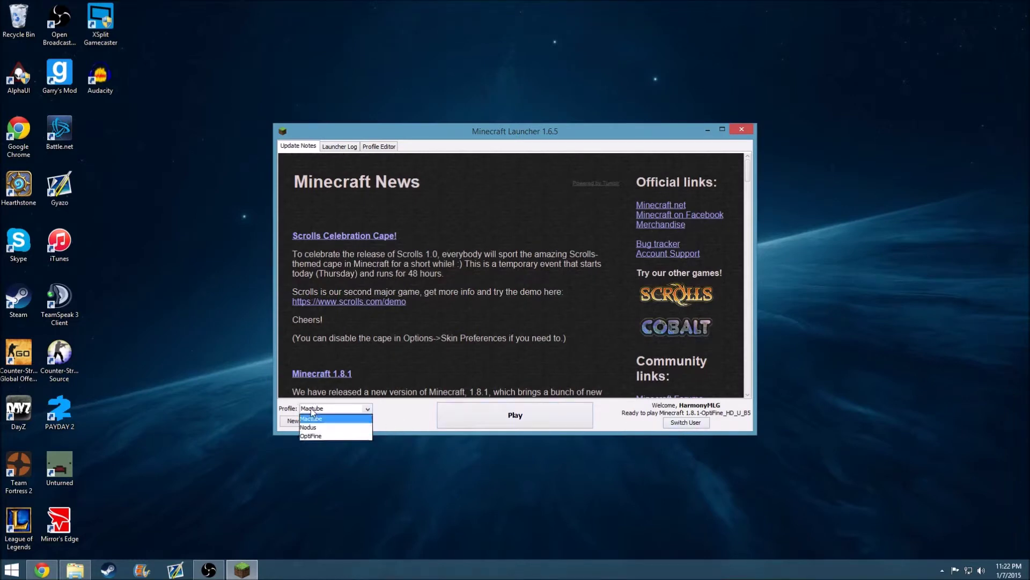
left_click(314, 436)
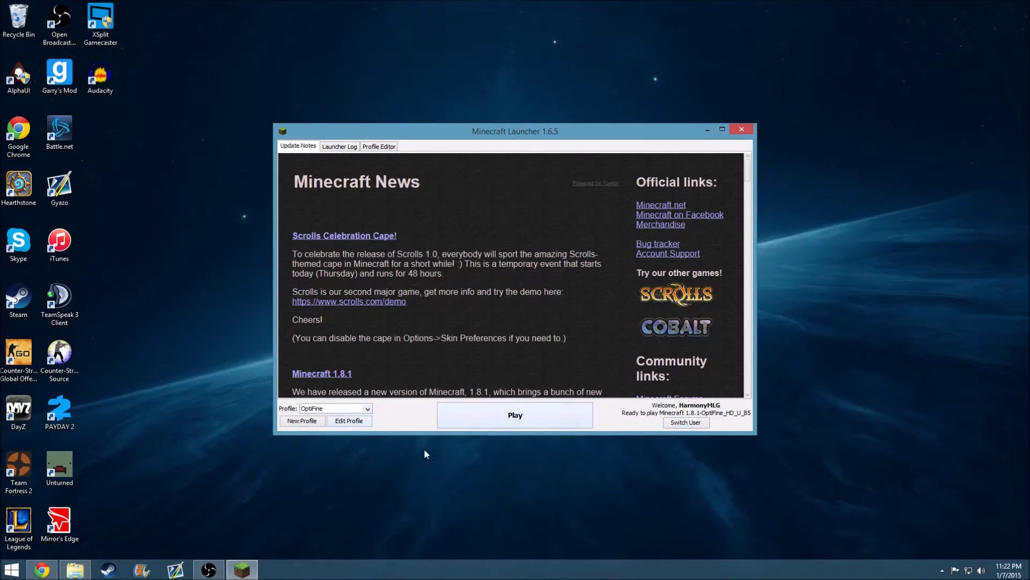
left_click(440, 417)
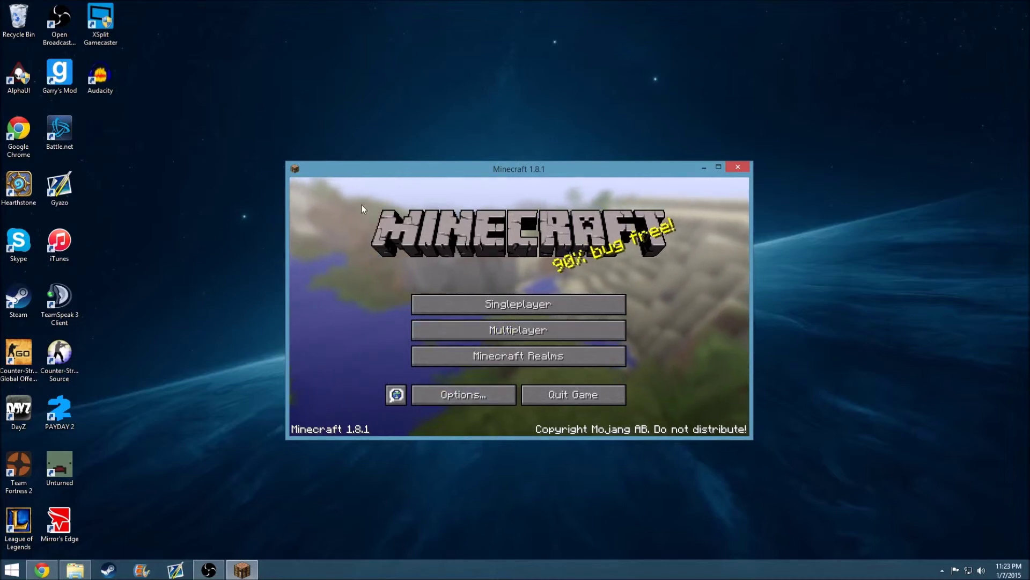
left_click(716, 166)
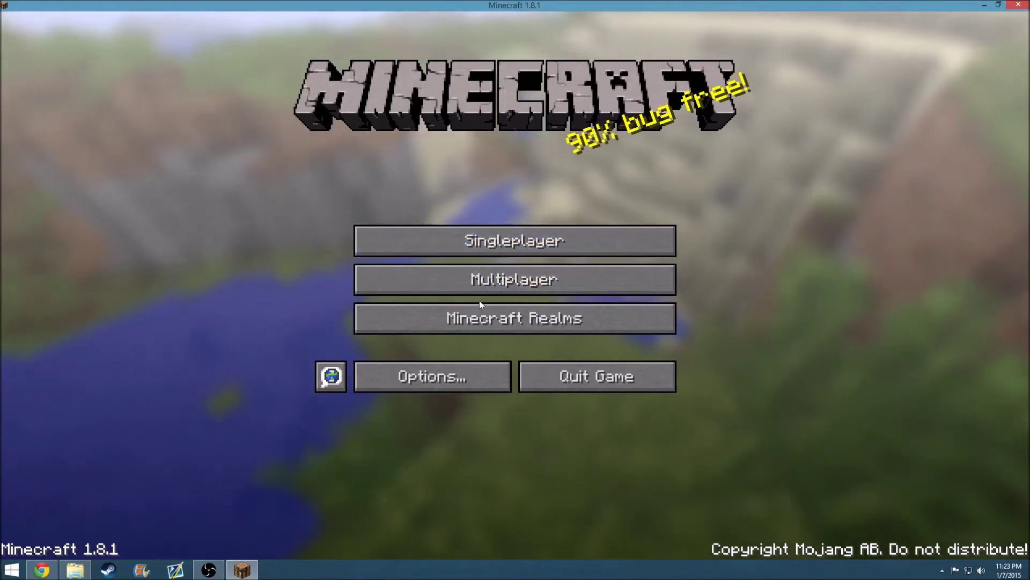
Examine the OptiFine video settings, including graphics and smooth lighting, and return to the game's main menu.
left_click(456, 371)
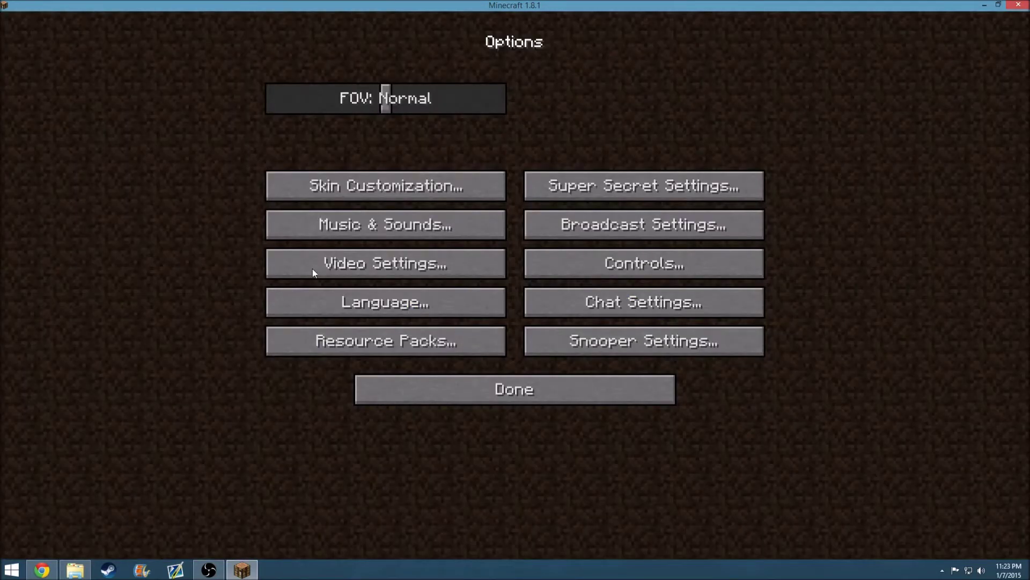
left_click(348, 261)
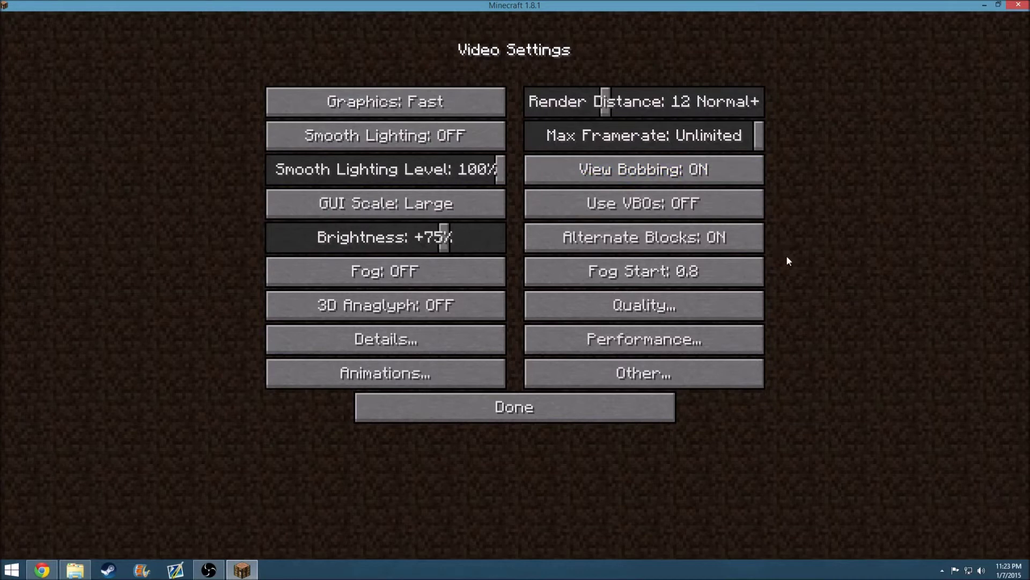
mouse_move(305, 101)
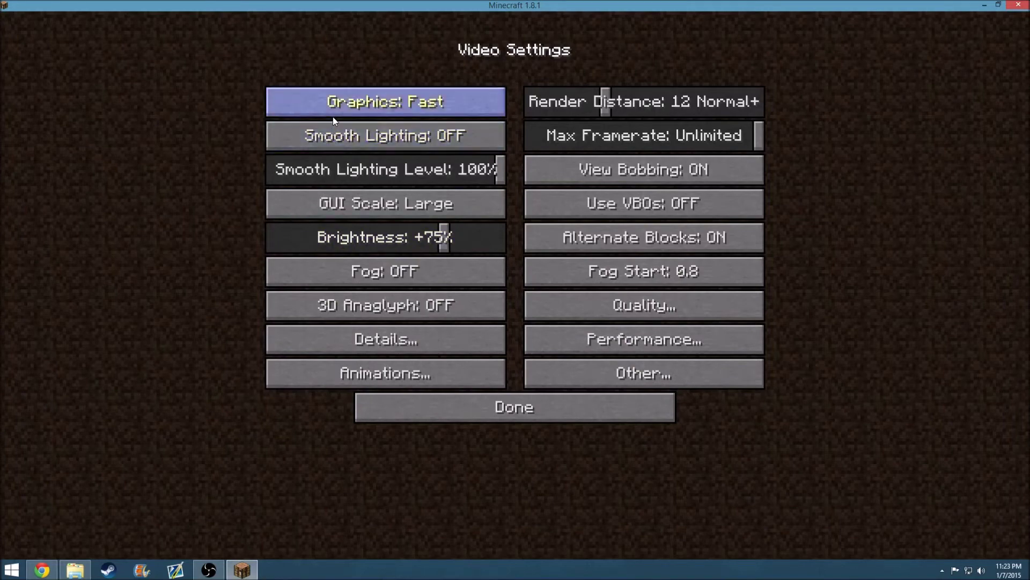
mouse_move(344, 100)
mouse_move(692, 183)
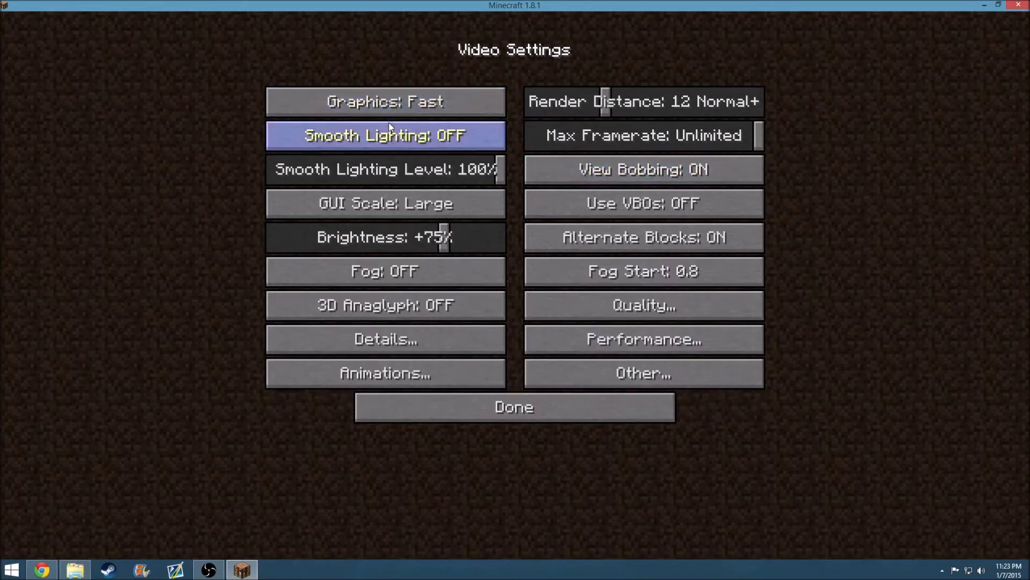
mouse_move(389, 125)
mouse_move(403, 146)
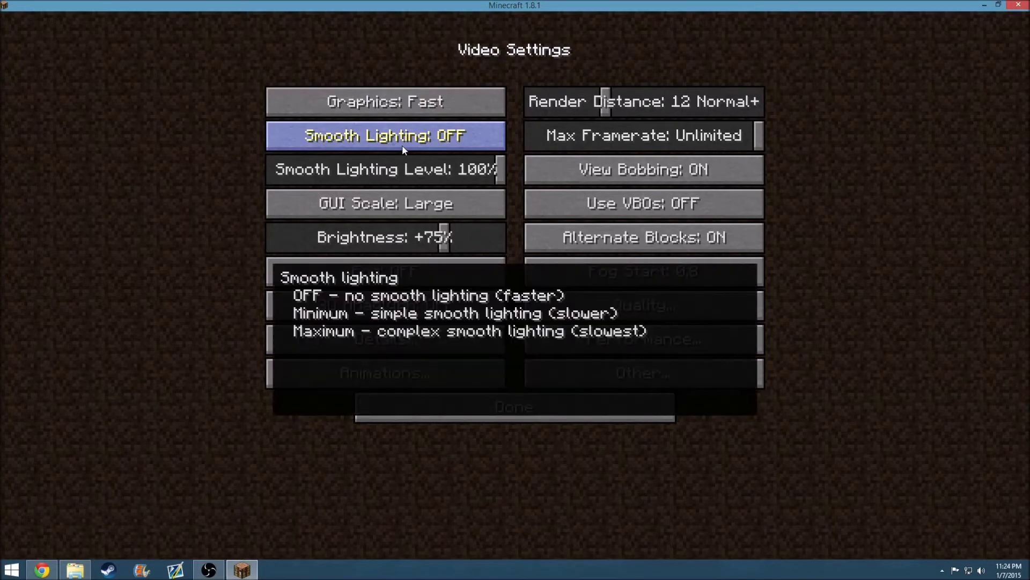
mouse_move(398, 203)
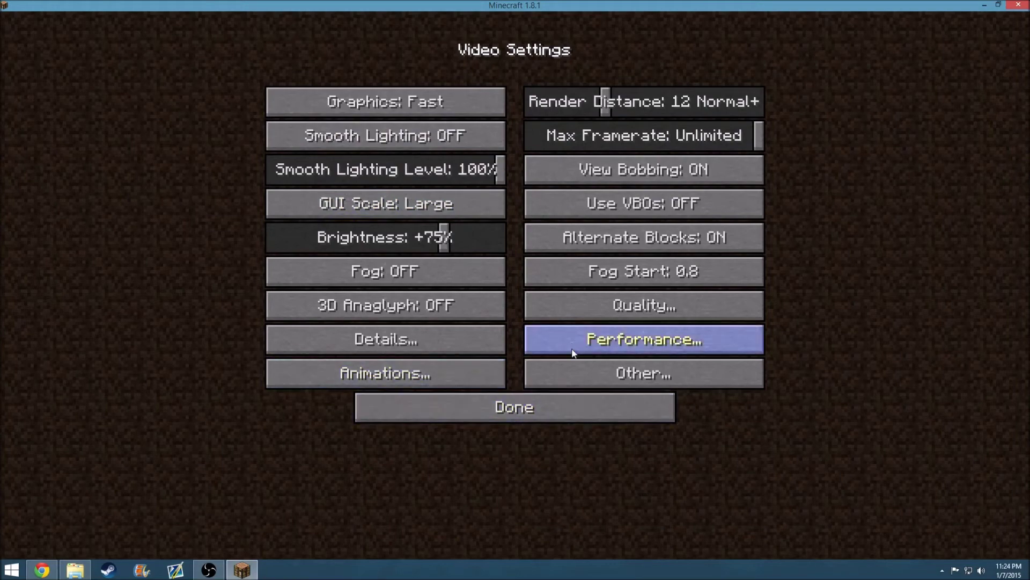
left_click(550, 399)
left_click(536, 394)
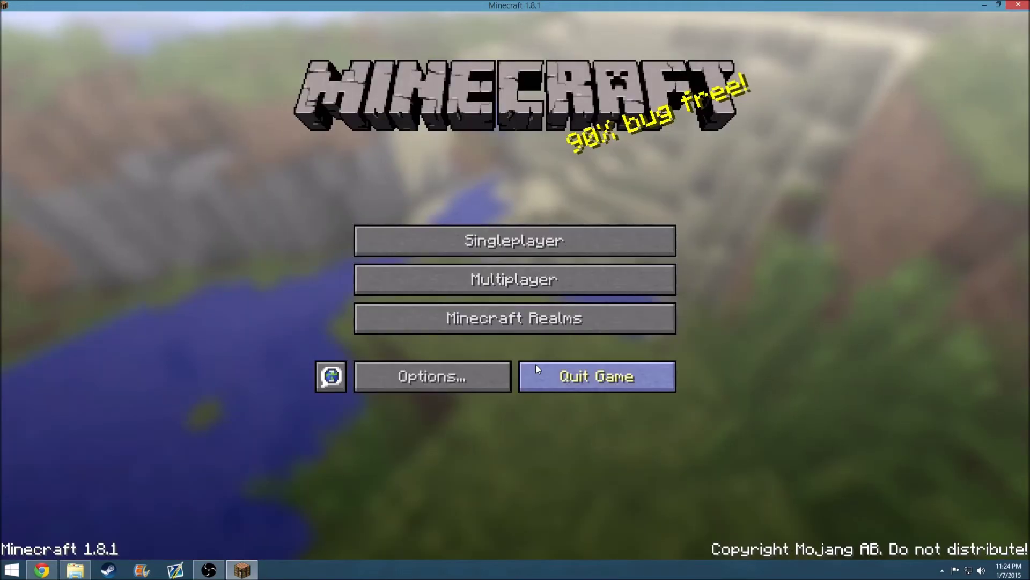